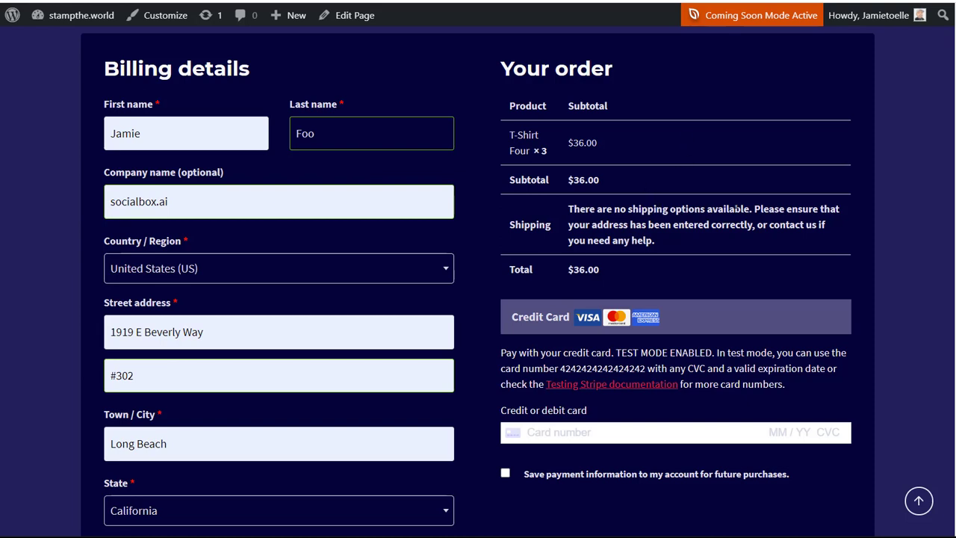
Highlight the 'no shipping options' message, then clear the highlight
drag(568, 209, 750, 210)
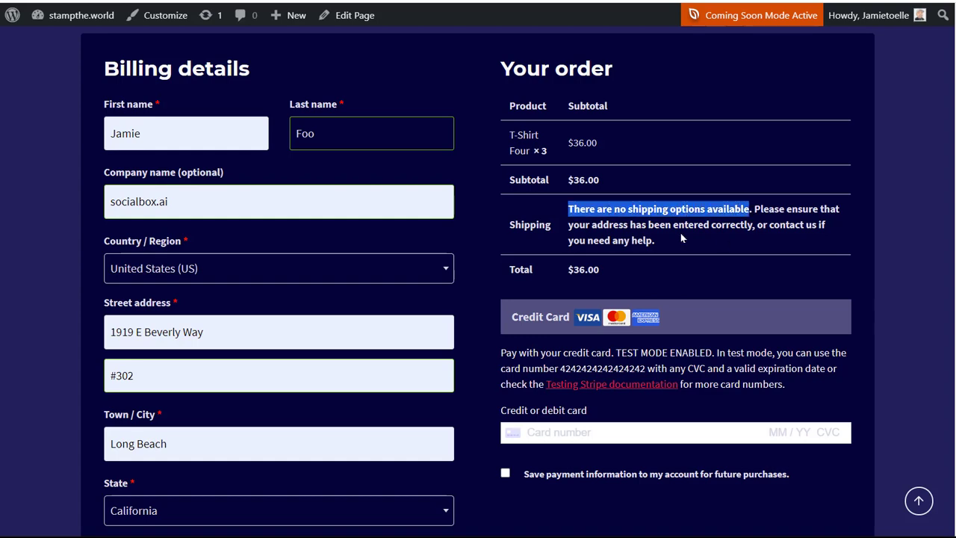
click(669, 253)
scroll(669, 253, up, 3)
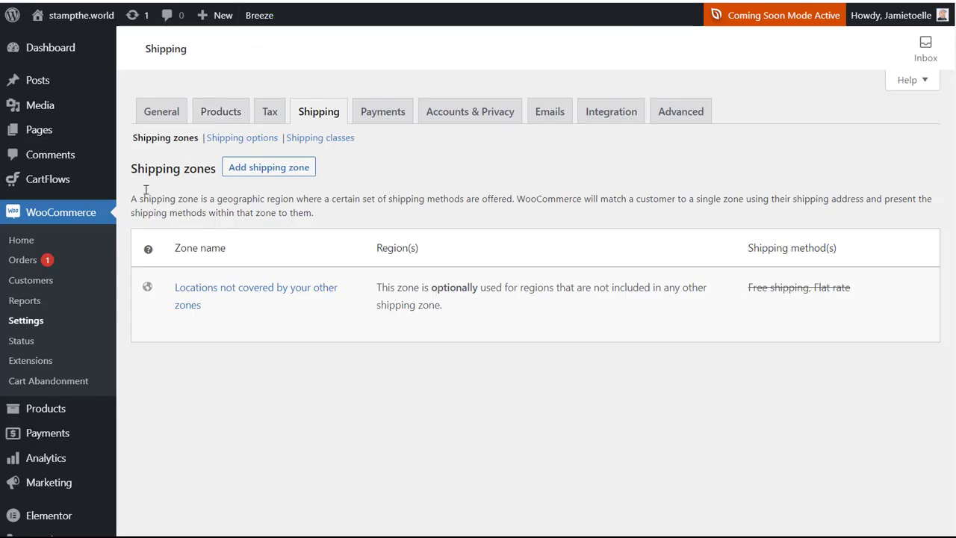
Go to WooCommerce Settings > Shipping and start adding a new shipping zone
click(34, 320)
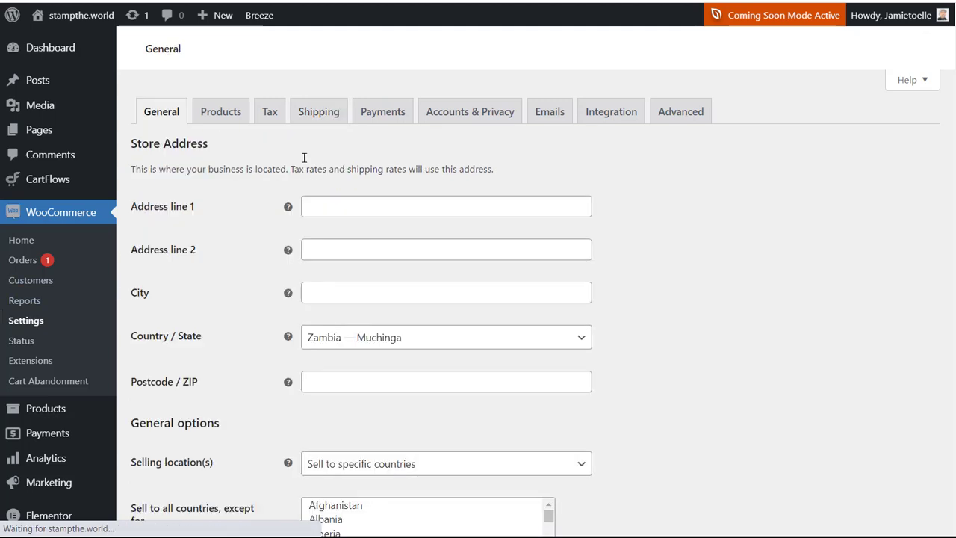
click(319, 111)
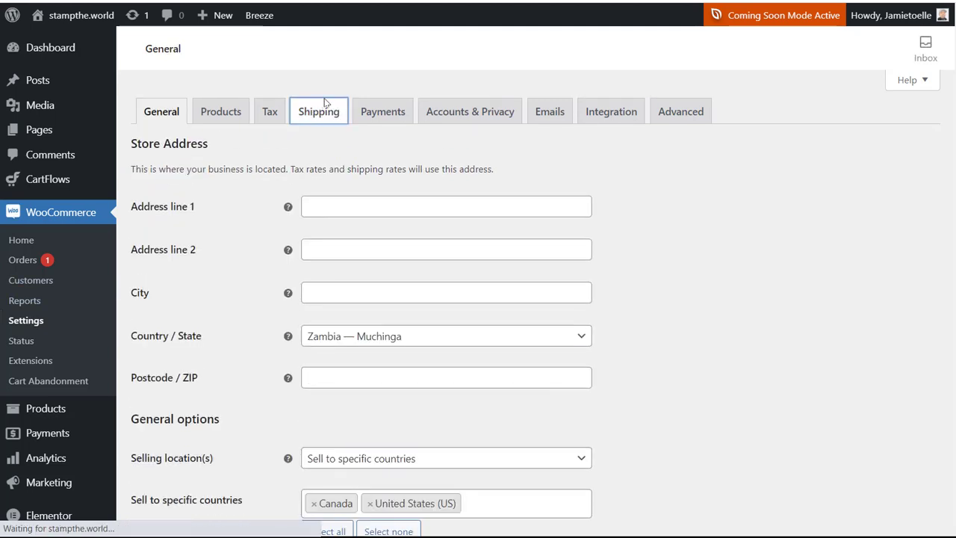
scroll(333, 226, down, 2)
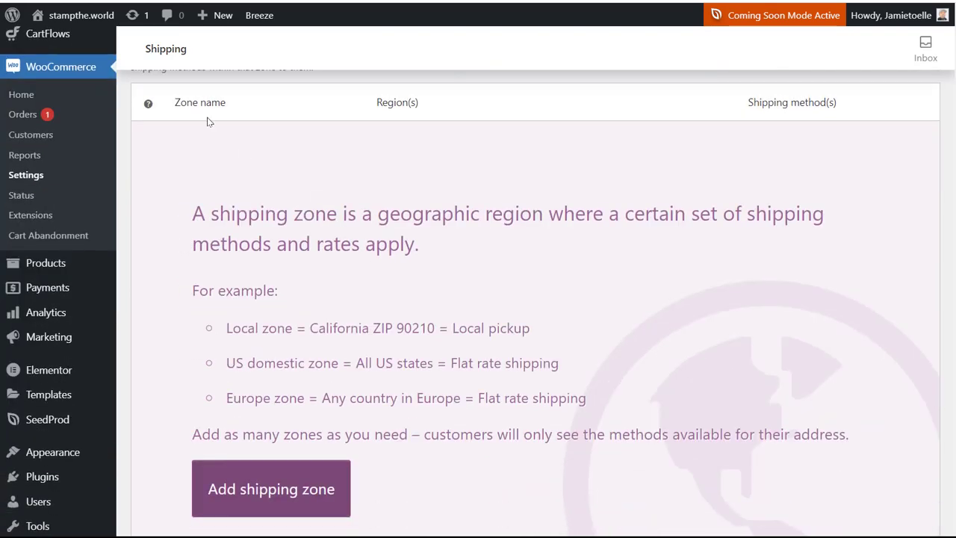
scroll(261, 213, down, 2)
click(263, 331)
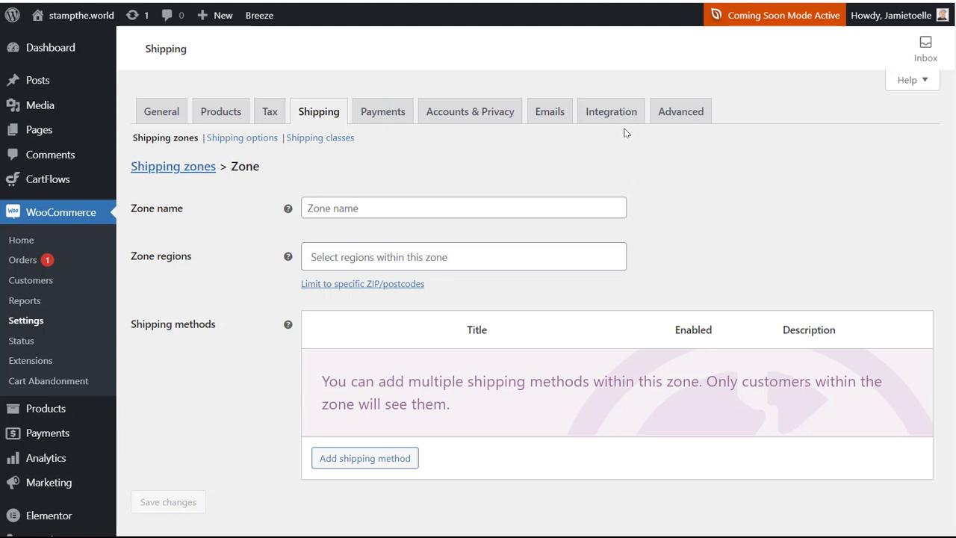
Name the zone 'Domestic U.S.' and set its region to United States (US)
click(358, 208)
text(Domest)
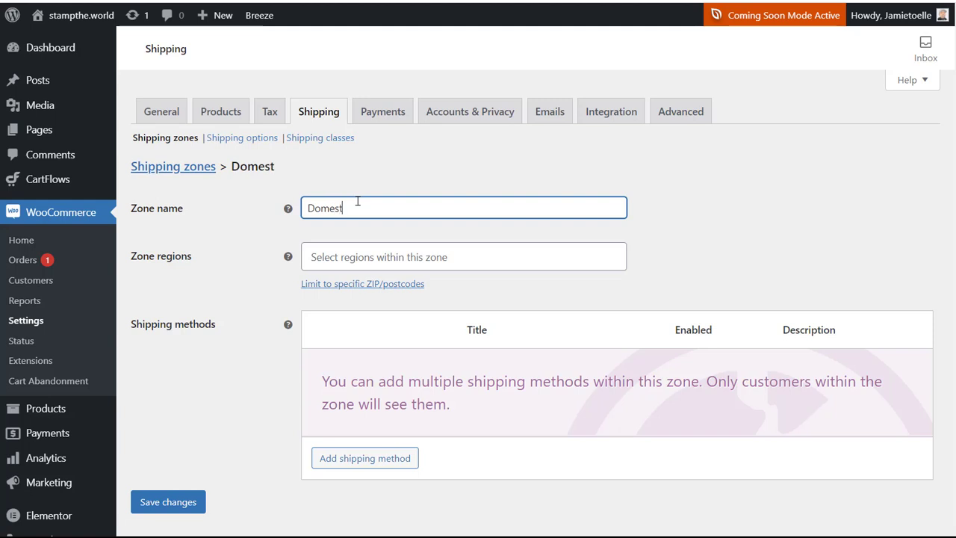
text(ic U.S.)
click(395, 258)
text(unit)
click(373, 289)
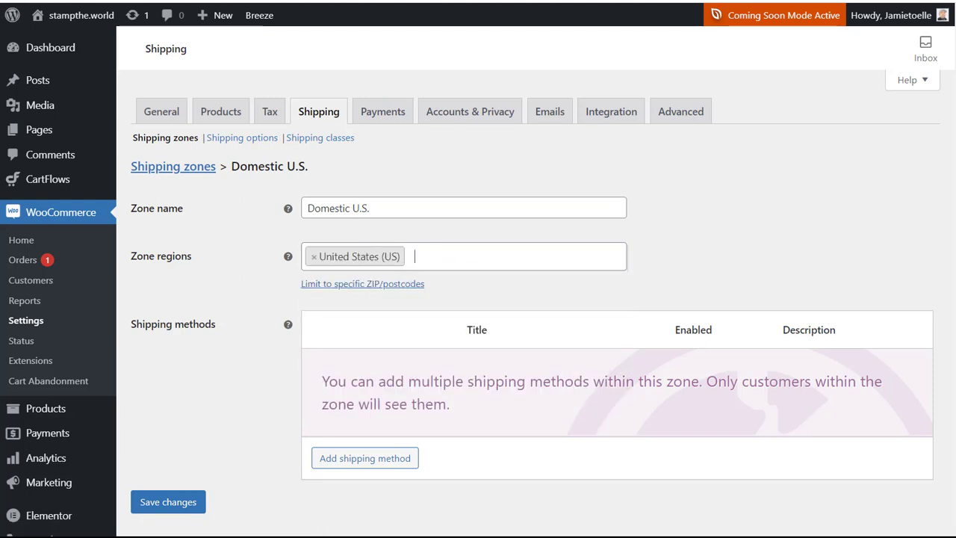
Add a Free shipping method to the zone
click(369, 459)
click(316, 279)
click(319, 307)
click(598, 345)
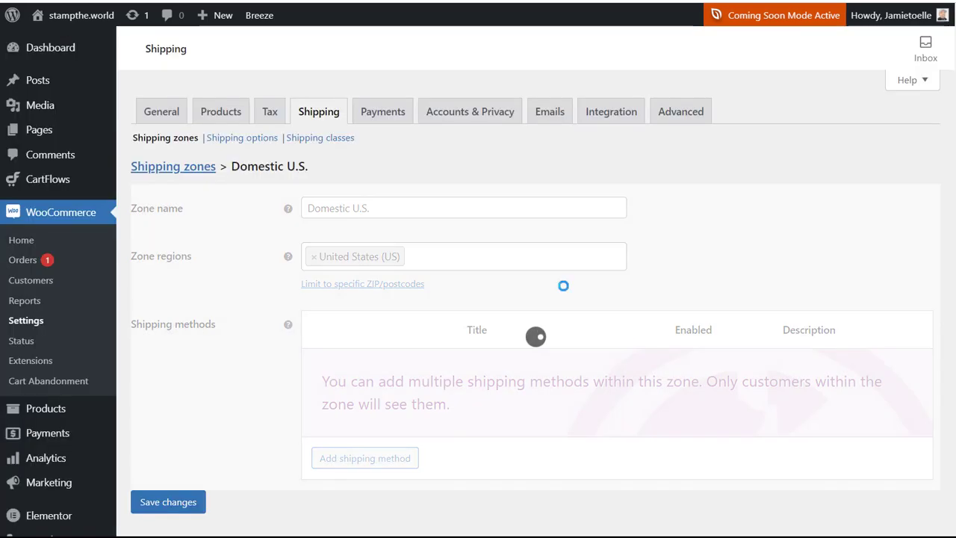
Make free shipping require a minimum order amount of 30, save, and view checkout
mouse_move(404, 365)
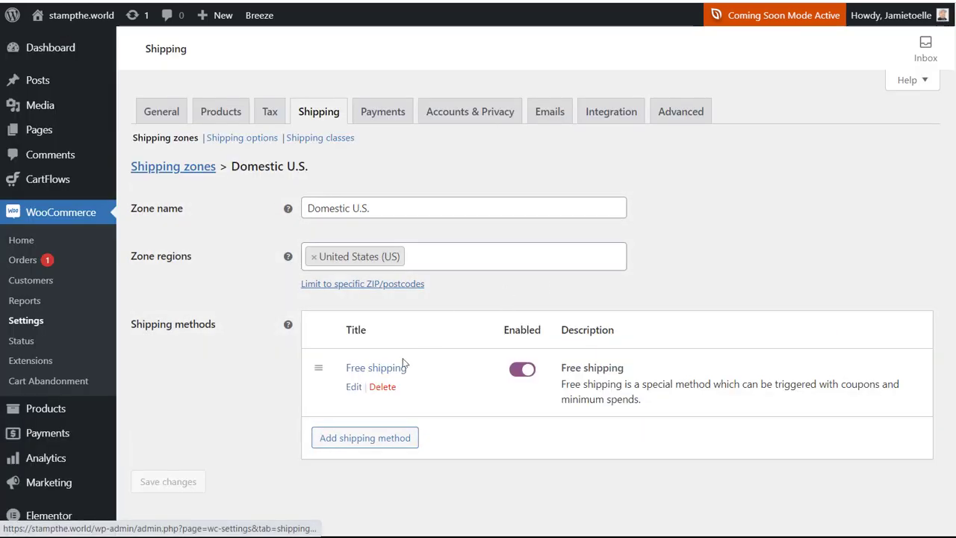
click(352, 388)
click(393, 295)
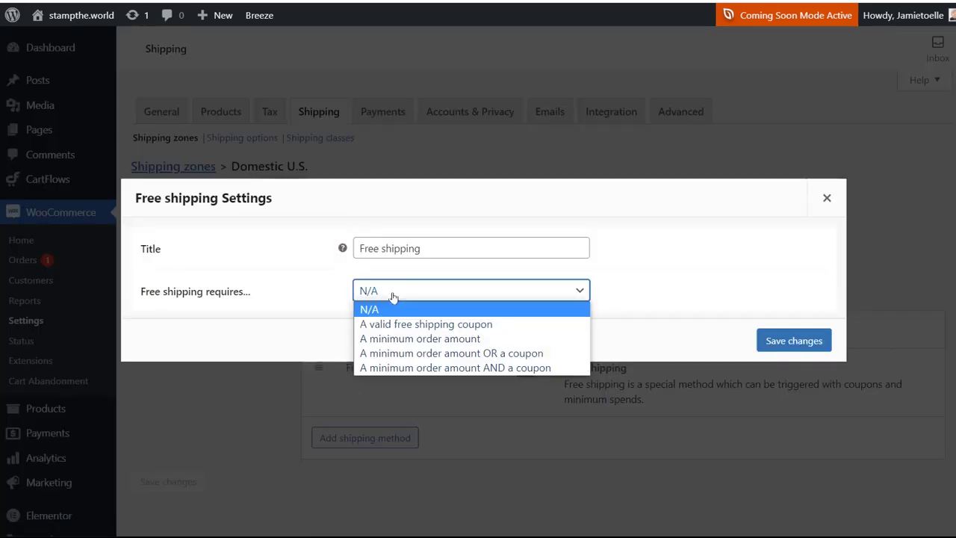
click(446, 339)
key(Tab)
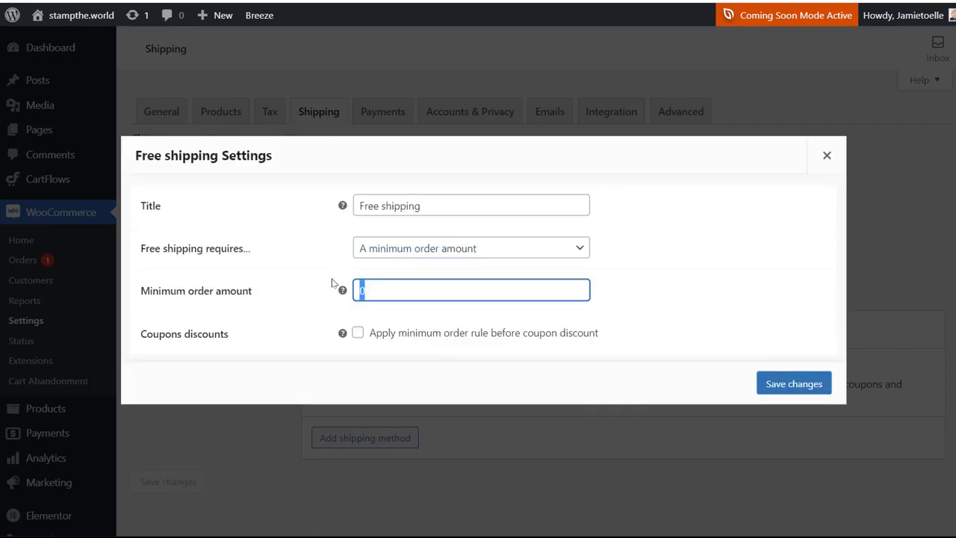
text(30)
click(639, 247)
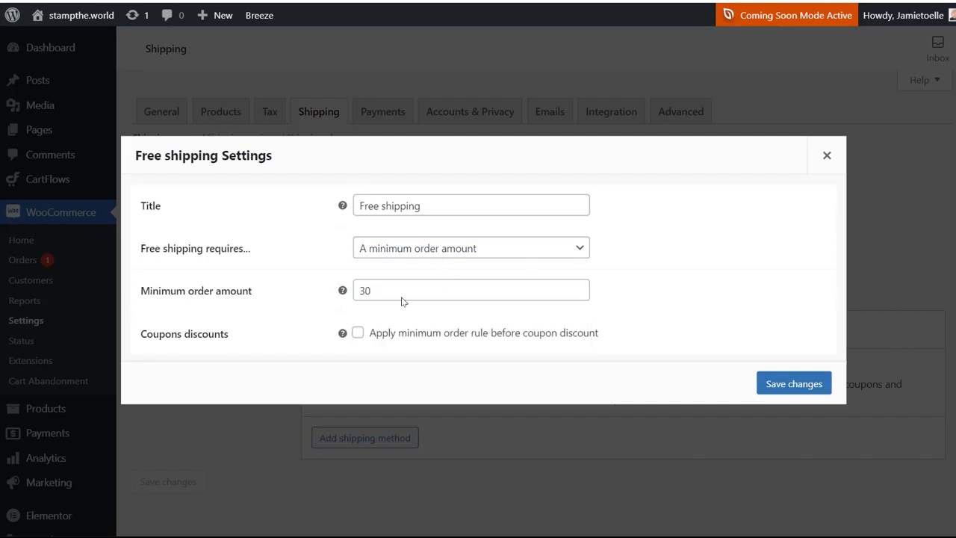
click(791, 384)
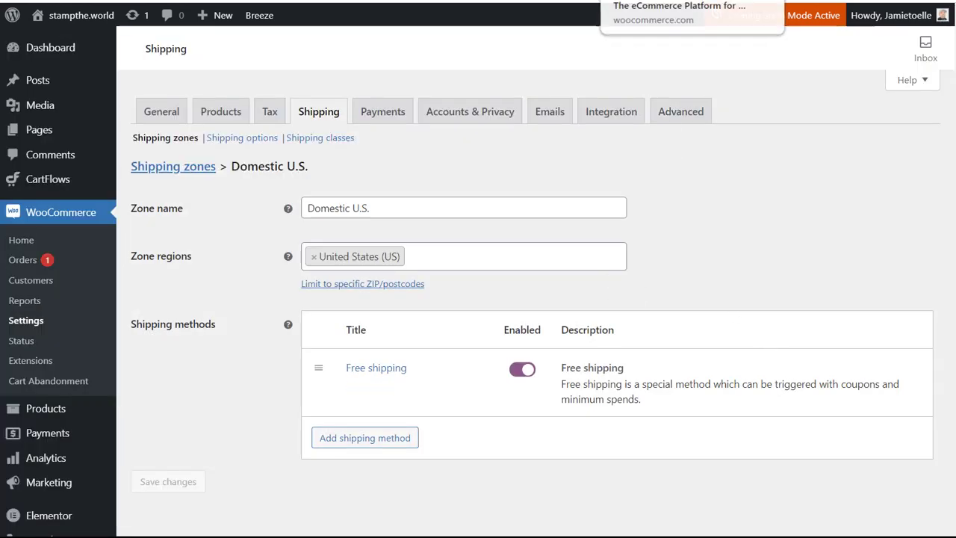
click(410, 1)
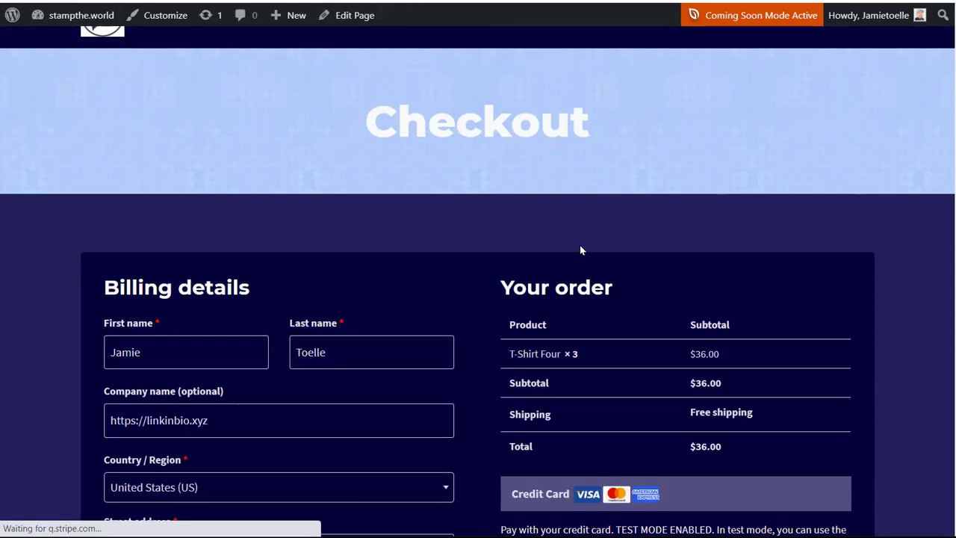
Lower T-Shirt Four to quantity 1 and update the cart to a $12.00 subtotal
scroll(558, 224, down, 1)
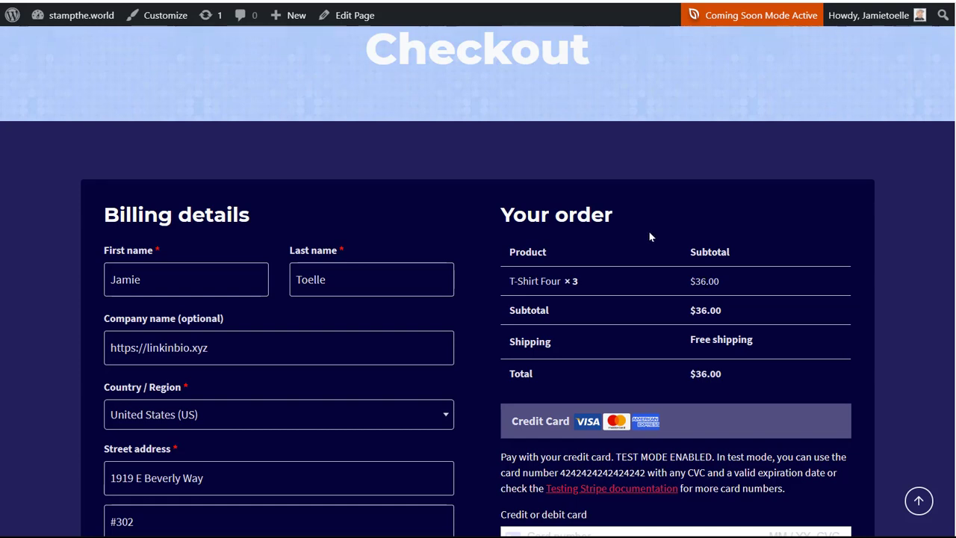
scroll(645, 218, up, 2)
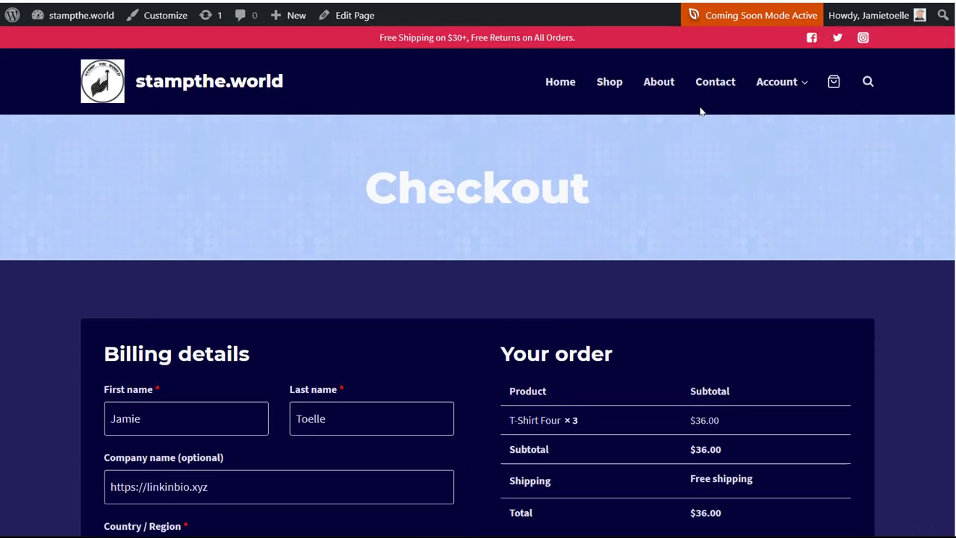
key(alt+Left)
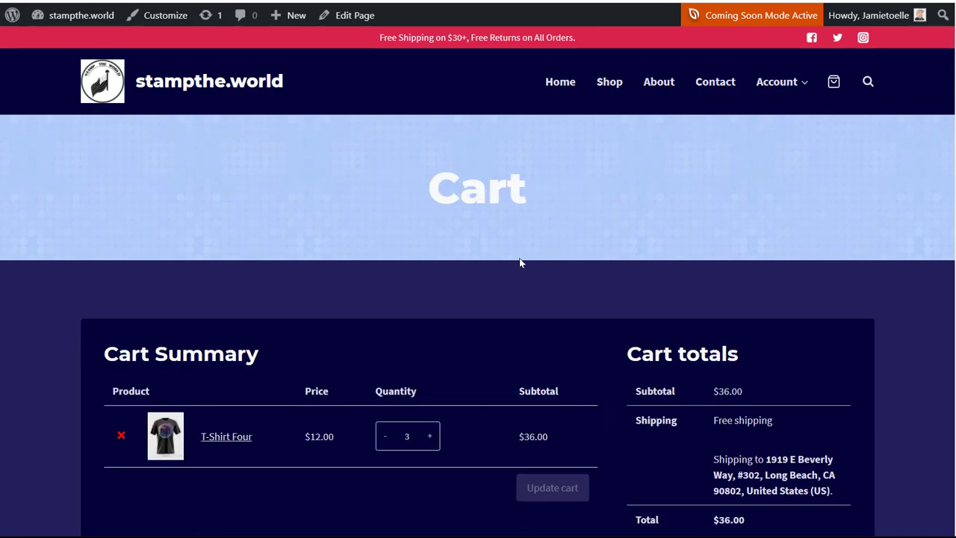
click(386, 439)
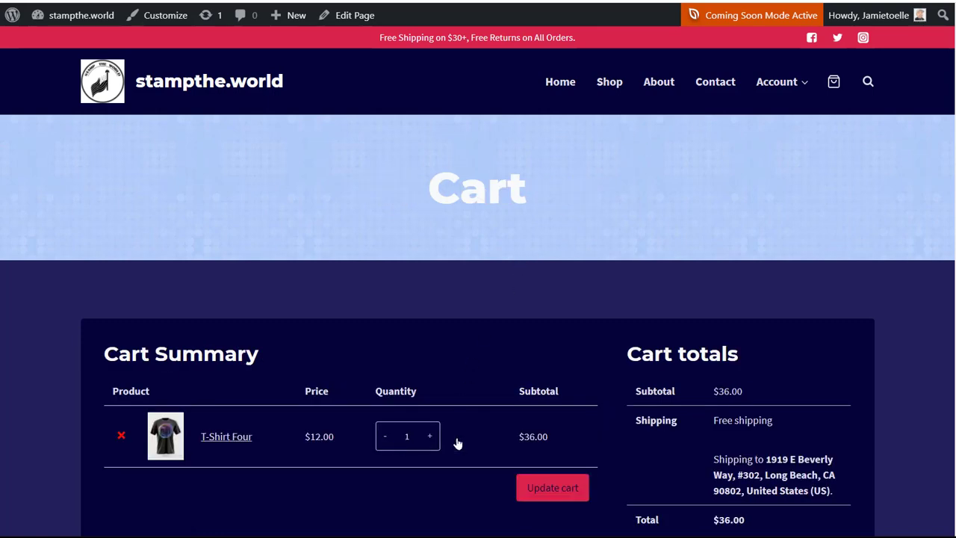
click(538, 490)
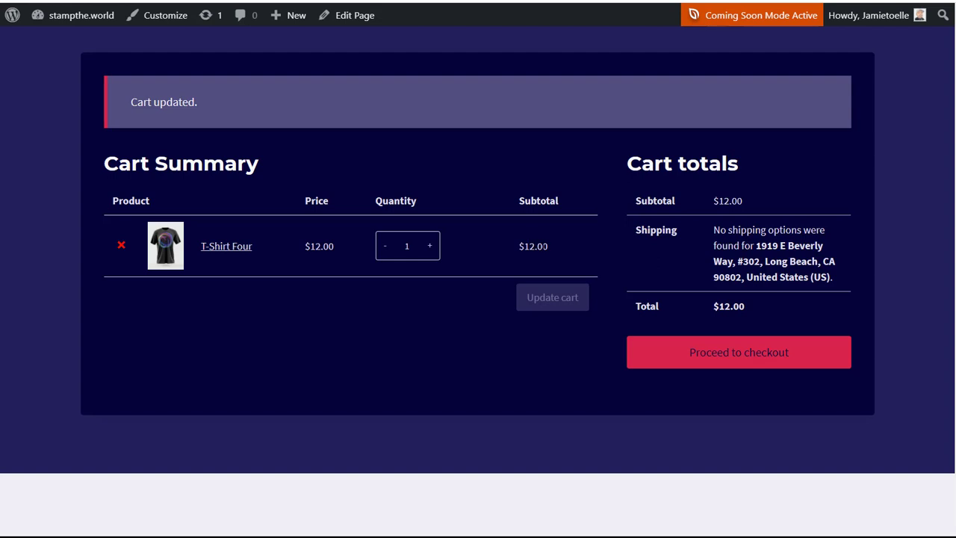
double_click(537, 246)
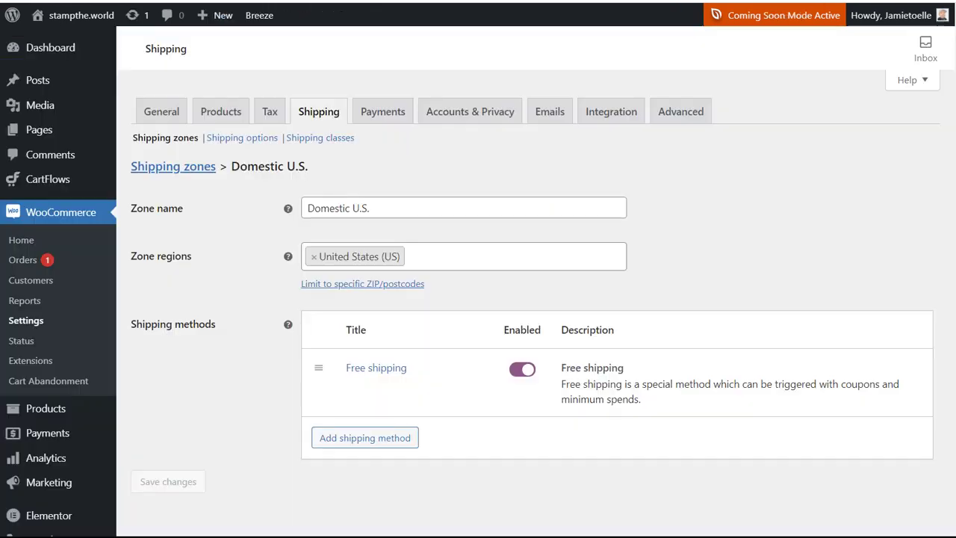
Add a Flat rate shipping method to the Domestic U.S. zone
mouse_move(198, 180)
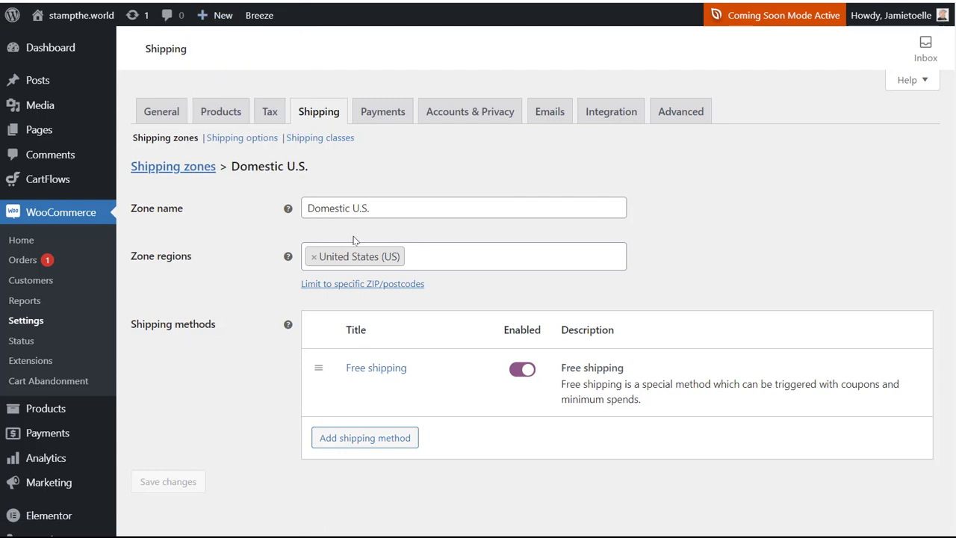
click(362, 439)
click(326, 276)
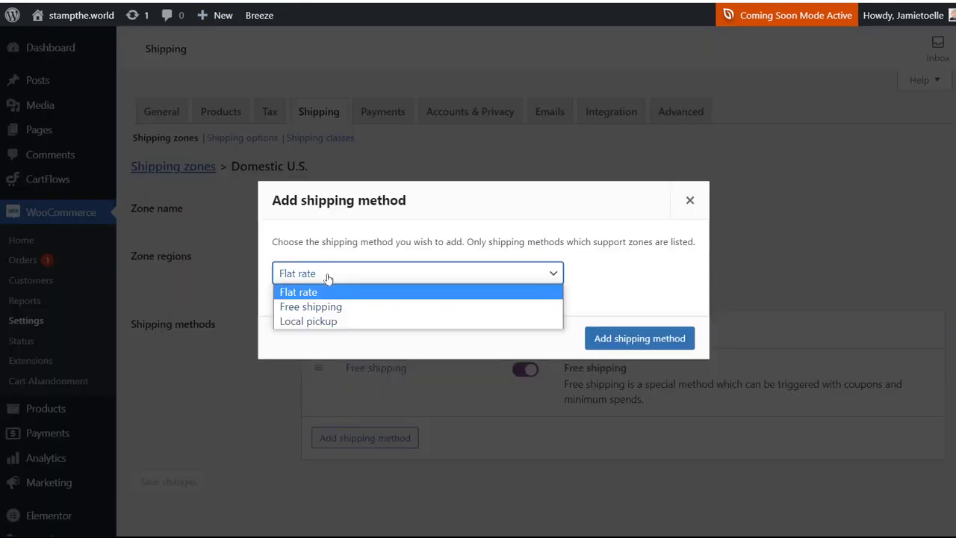
click(317, 292)
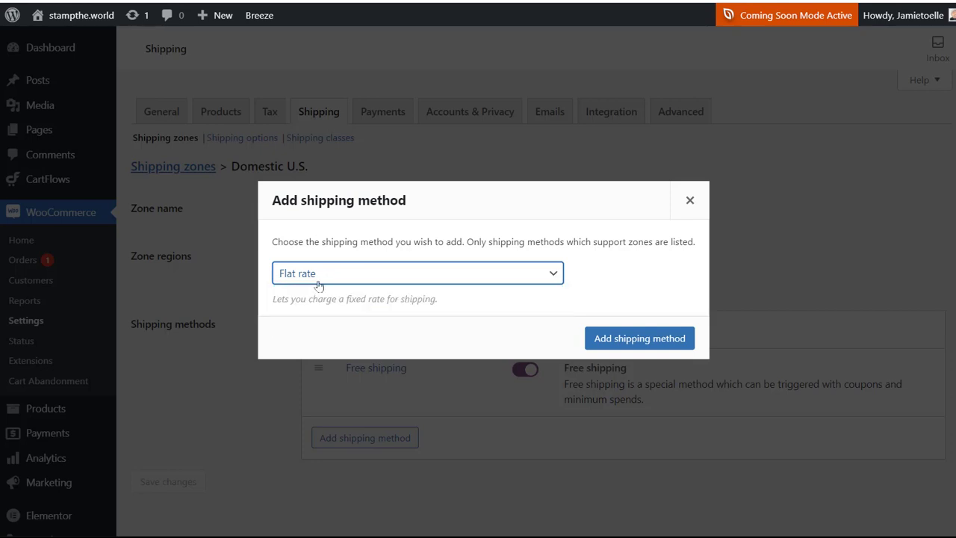
click(597, 347)
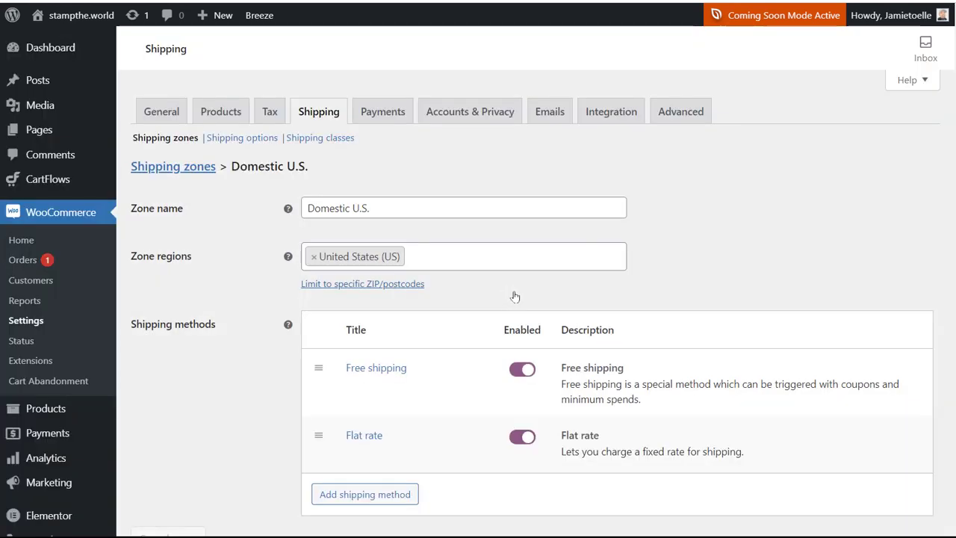
Set the flat rate's tax status to None and its cost to 3.95, then save
click(353, 454)
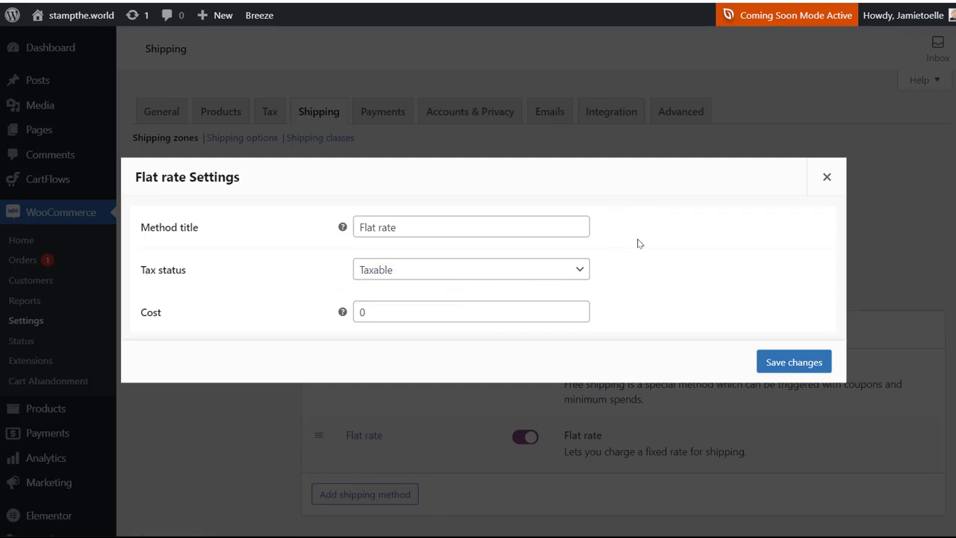
click(552, 267)
click(513, 302)
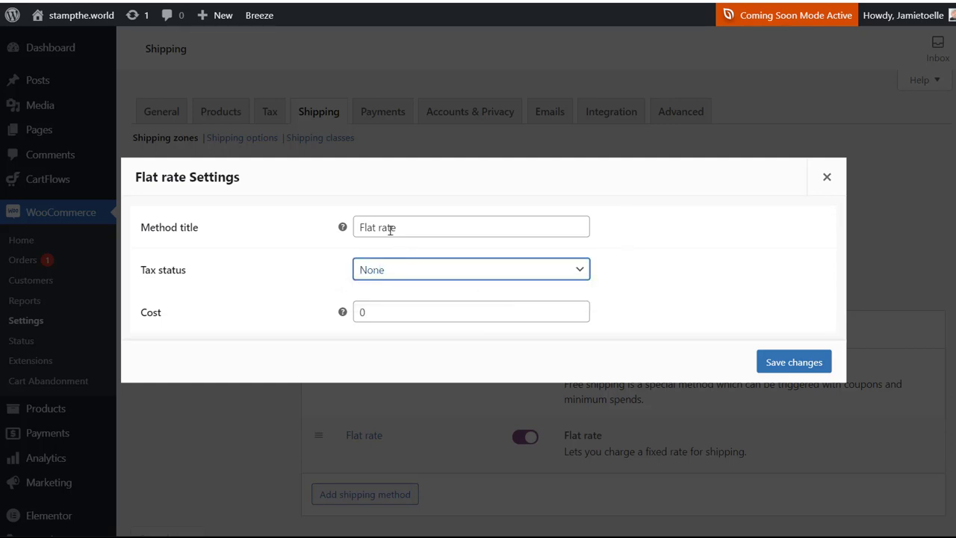
click(389, 312)
drag(389, 316, 358, 311)
mouse_move(346, 317)
text(3.95)
click(660, 306)
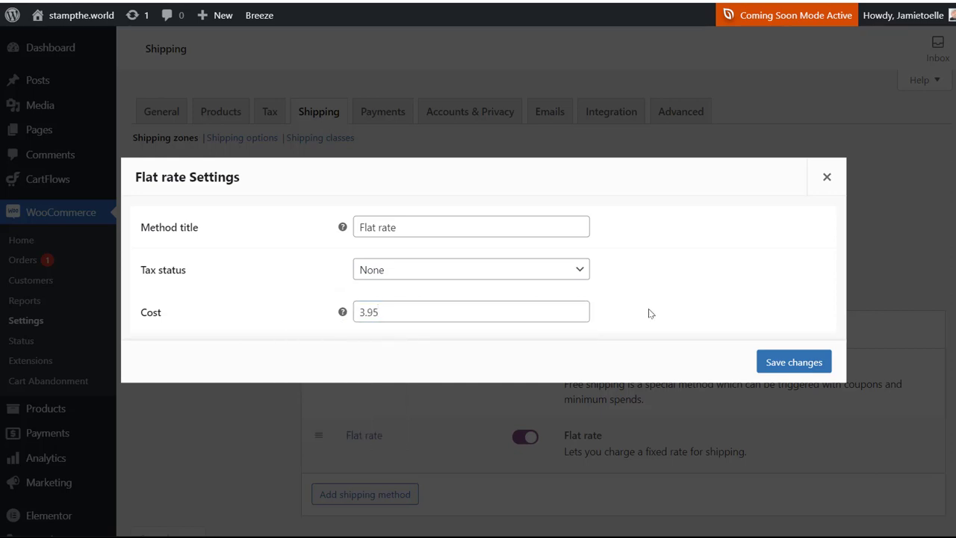
click(756, 366)
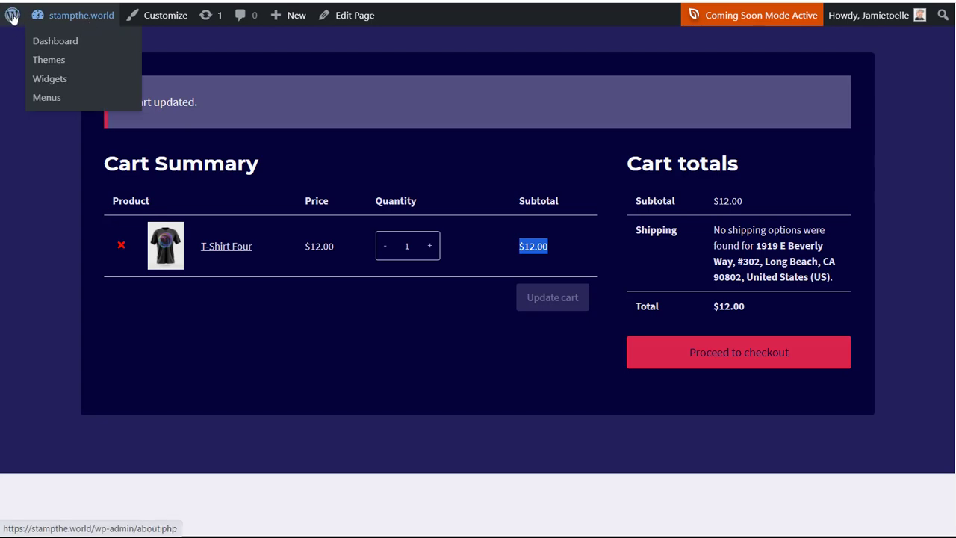
Reload the cart and raise T-Shirt Four to 3, showing free shipping and $3.95 flat rate
key(F5)
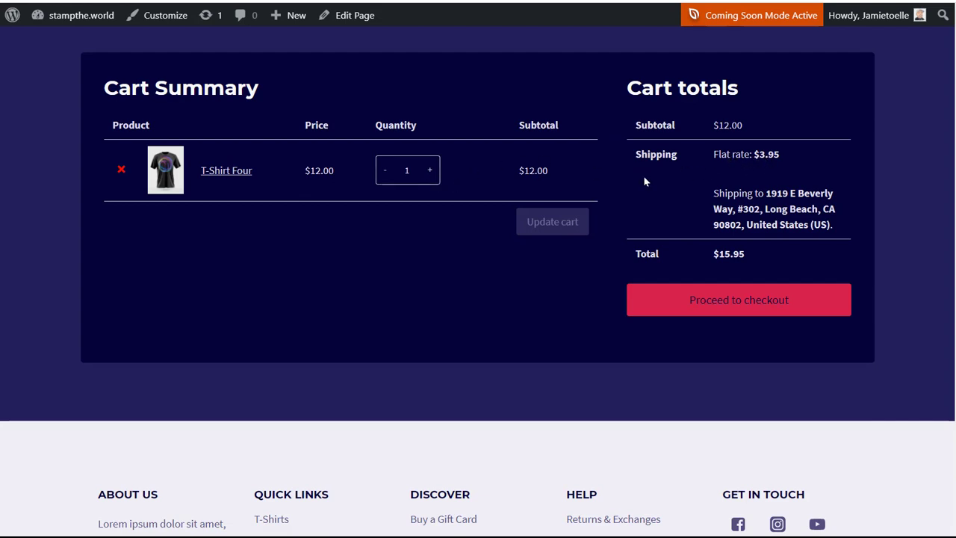
click(430, 172)
click(430, 172)
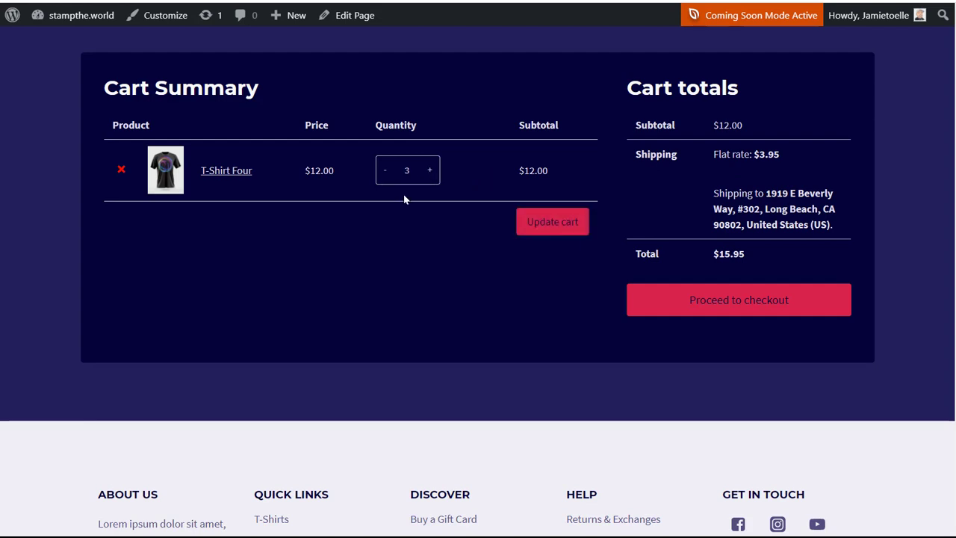
click(551, 223)
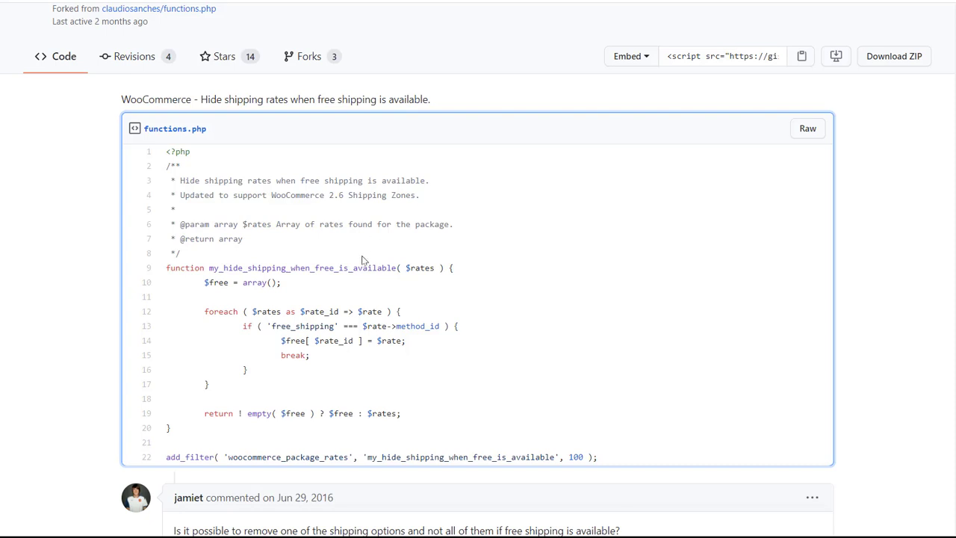
Copy the gist's hide-shipping-rates functions.php code and return to the shipping zone tab
drag(604, 460, 168, 177)
key(ctrl+c)
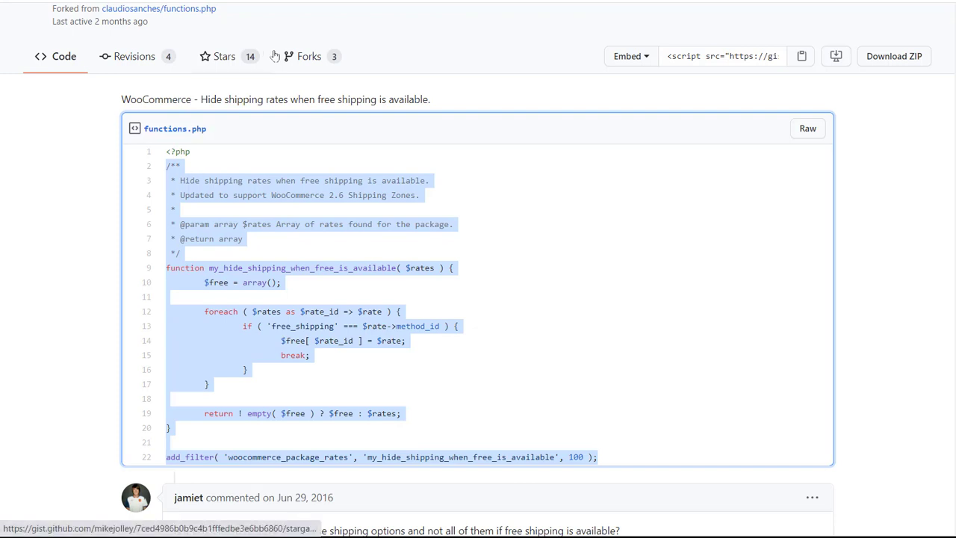
key(ctrl+Tab)
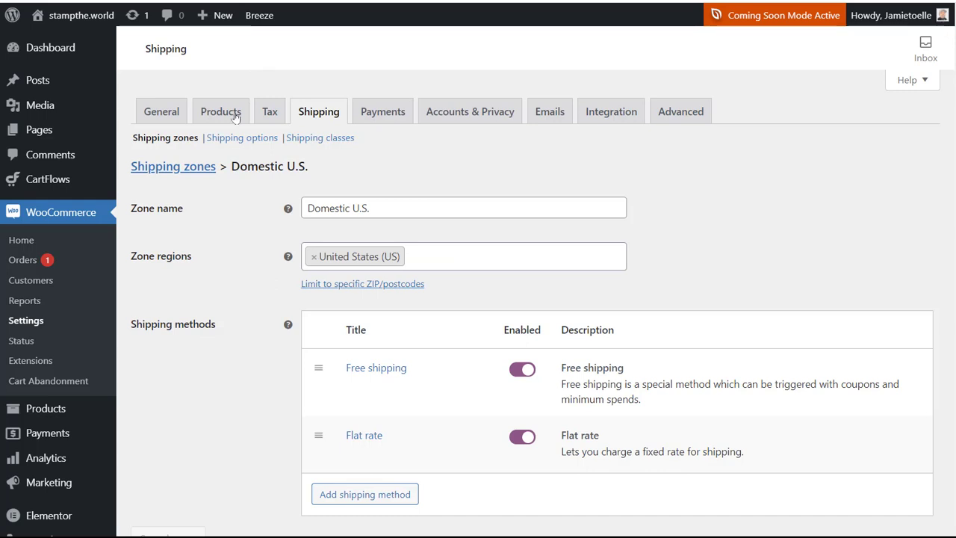
Open Appearance > Theme Editor on Kadence's style.css, dismissing the Leave site prompt
mouse_move(65, 190)
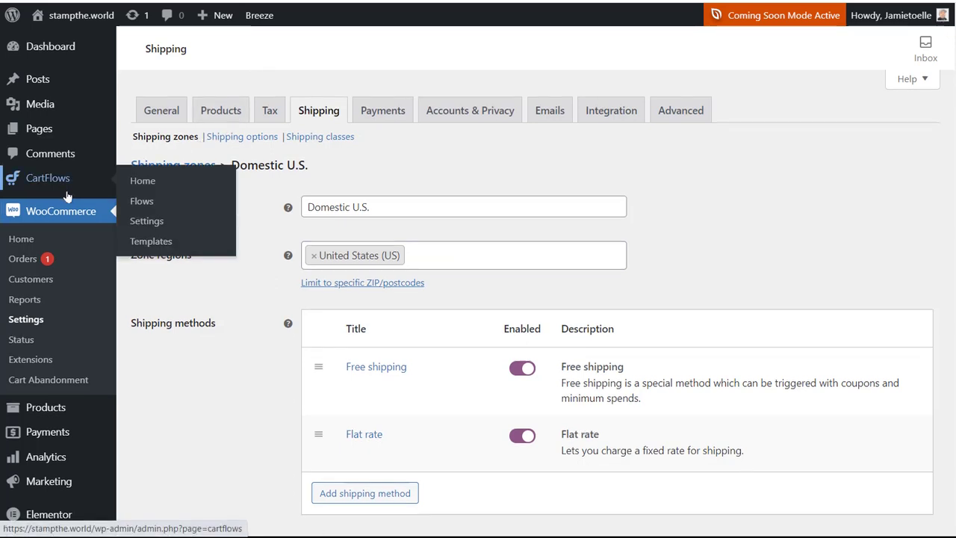
scroll(67, 195, down, 3)
mouse_move(51, 380)
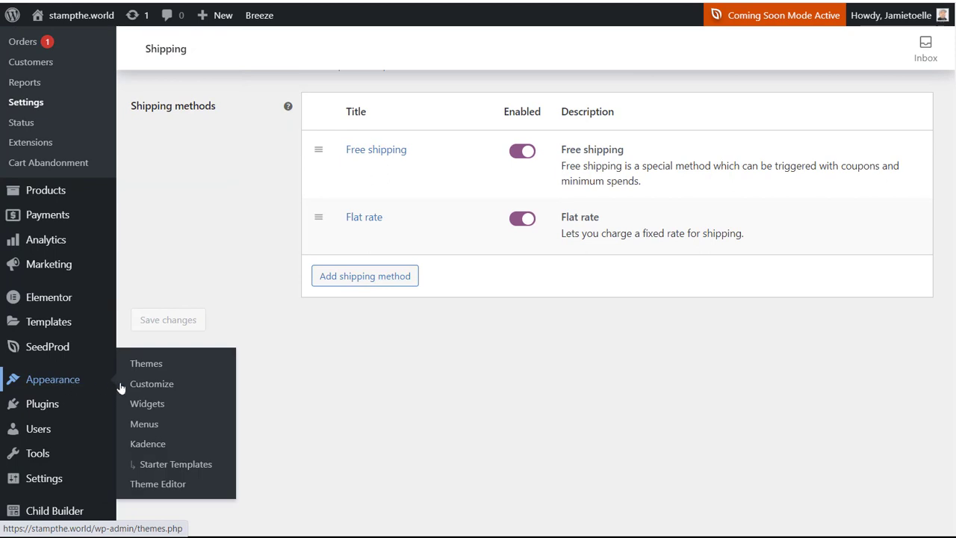
click(151, 484)
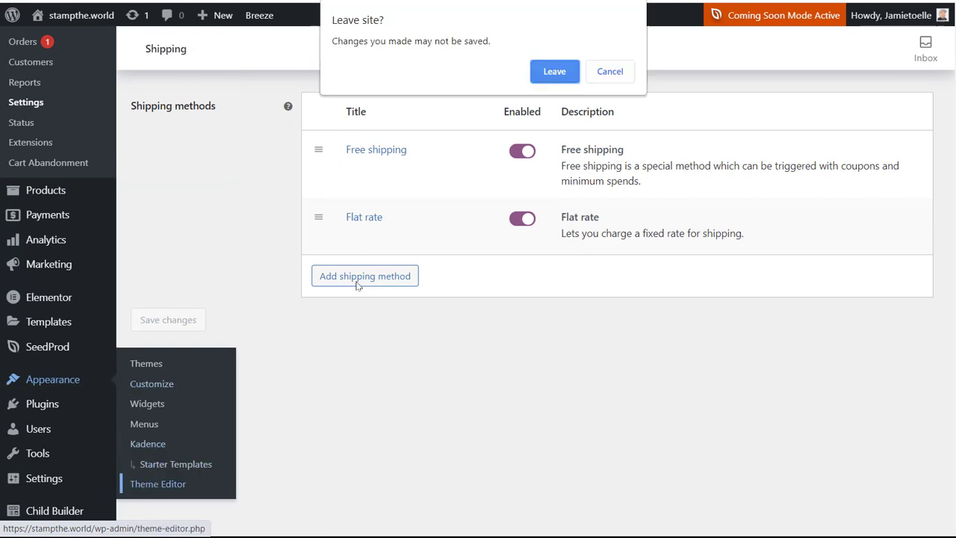
click(611, 72)
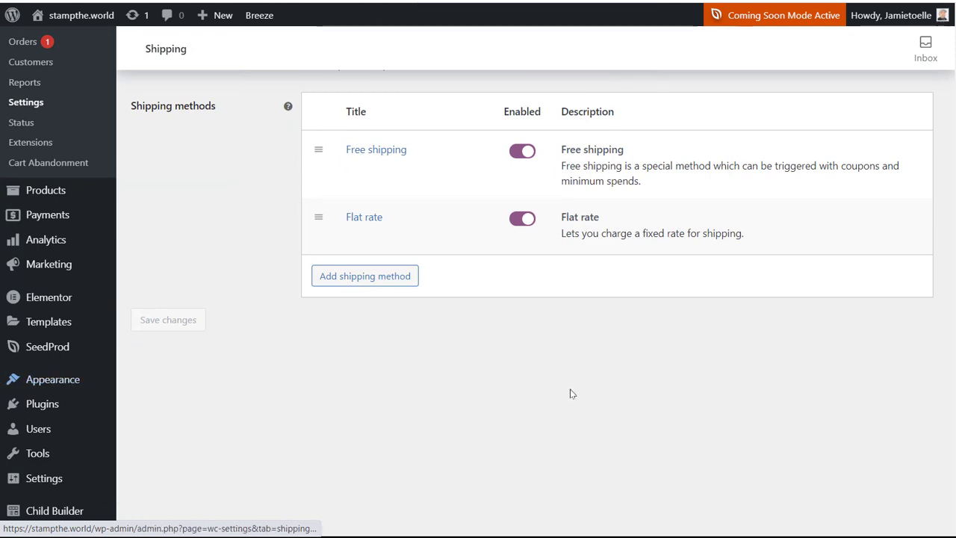
scroll(572, 394, up, 3)
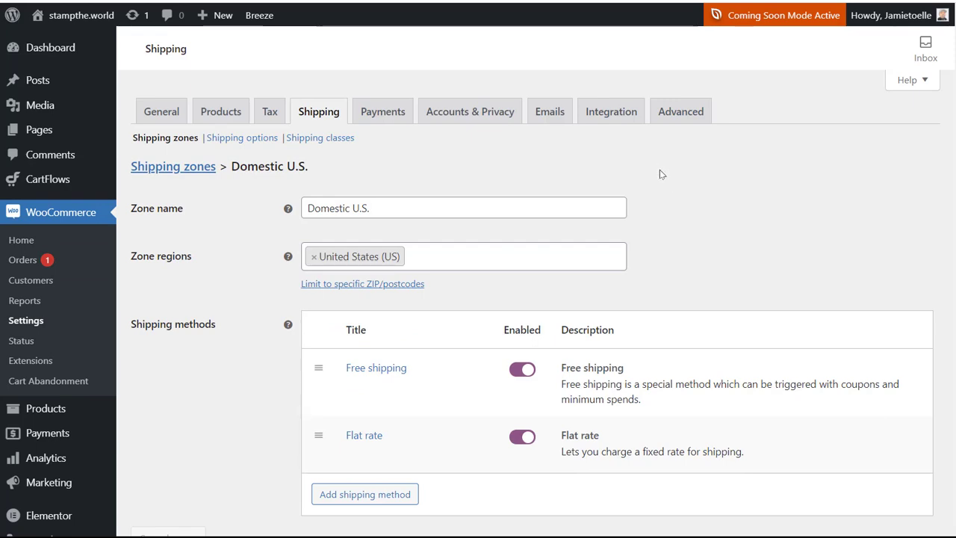
scroll(659, 174, down, 3)
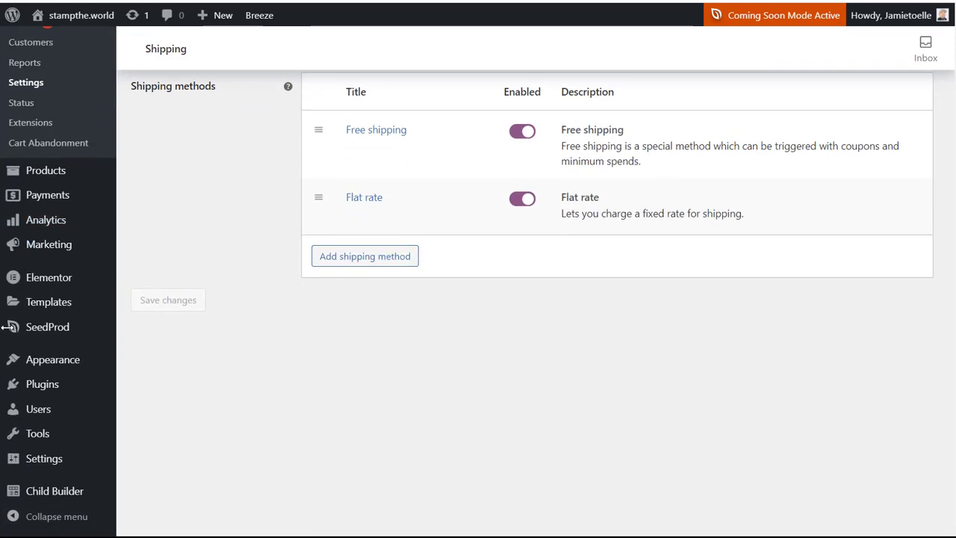
mouse_move(51, 361)
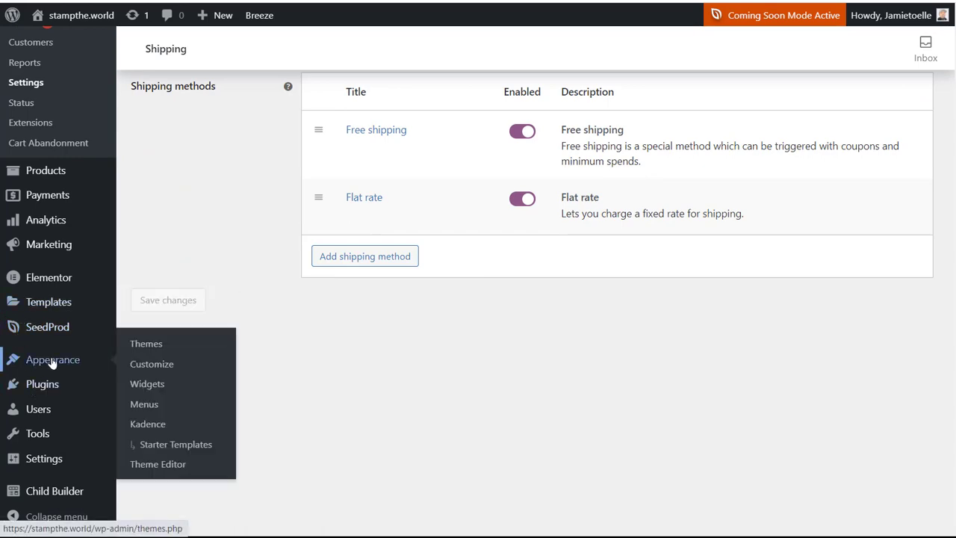
click(153, 464)
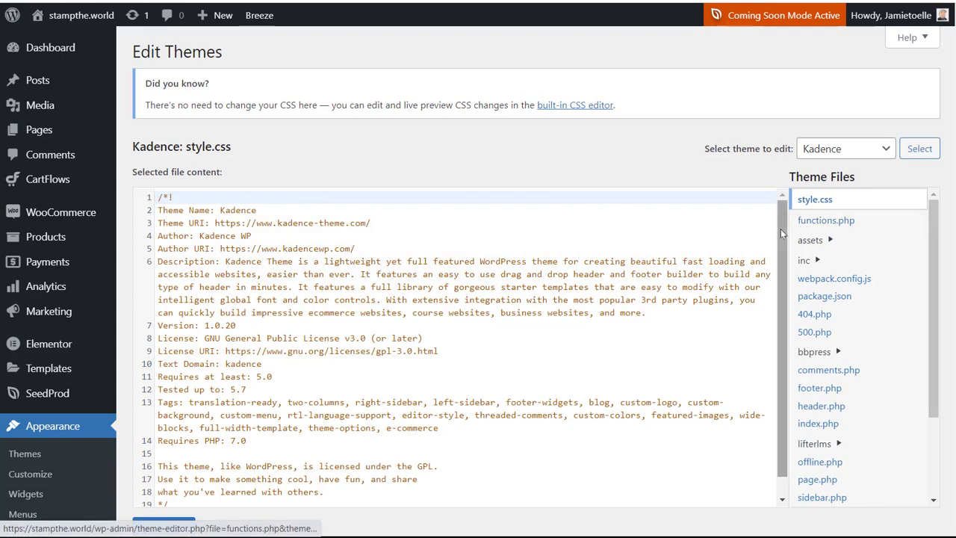
Paste the hide-shipping snippet on line 34 of Kadence's functions.php and update the file
scroll(781, 281, down, 2)
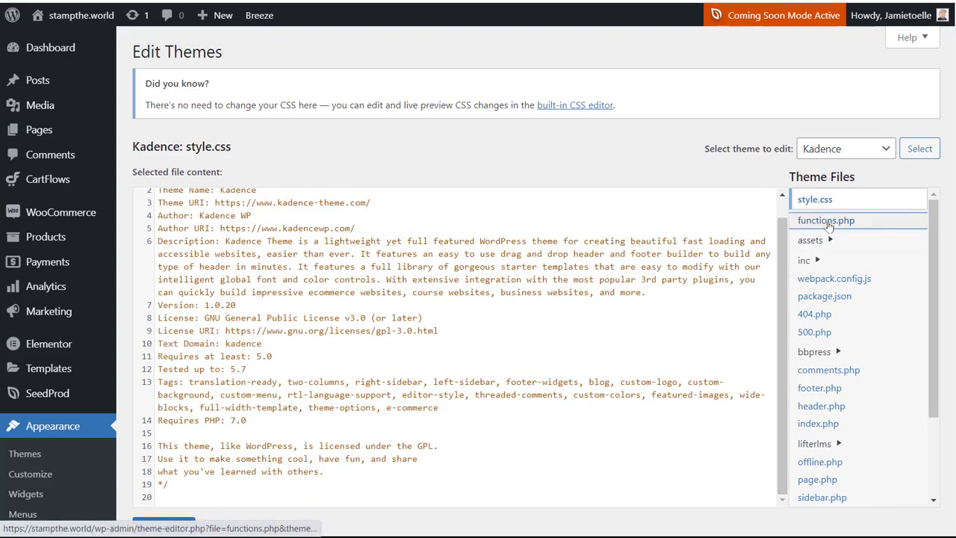
click(826, 221)
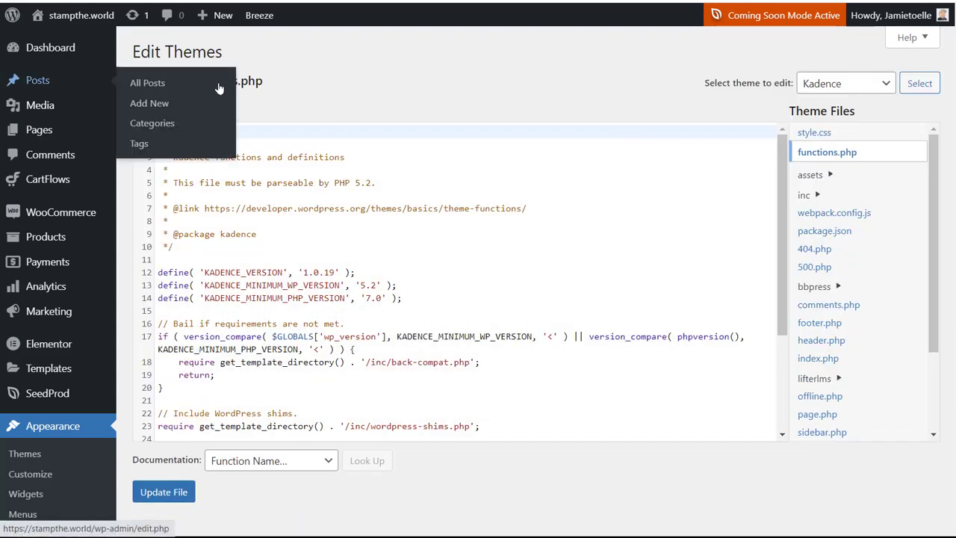
drag(779, 186, 781, 283)
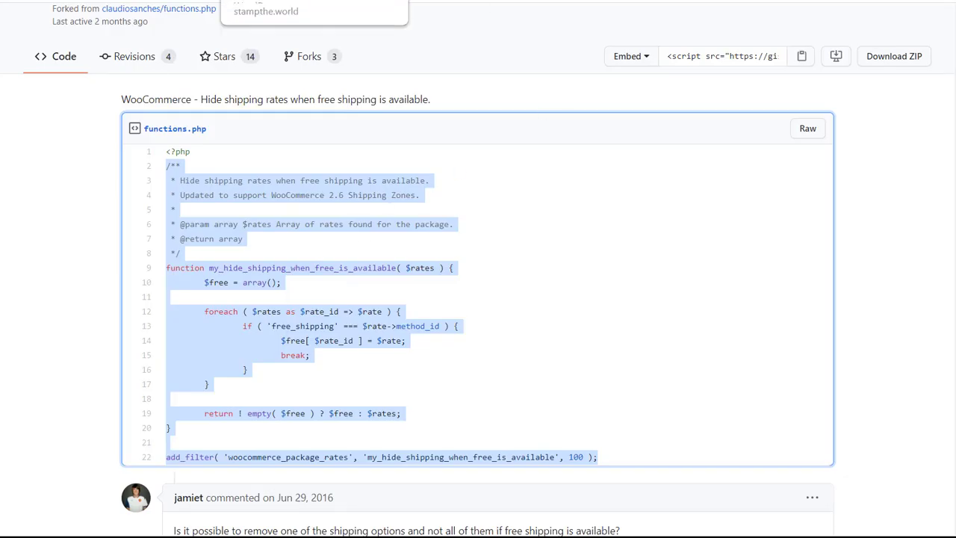
click(440, 4)
click(204, 421)
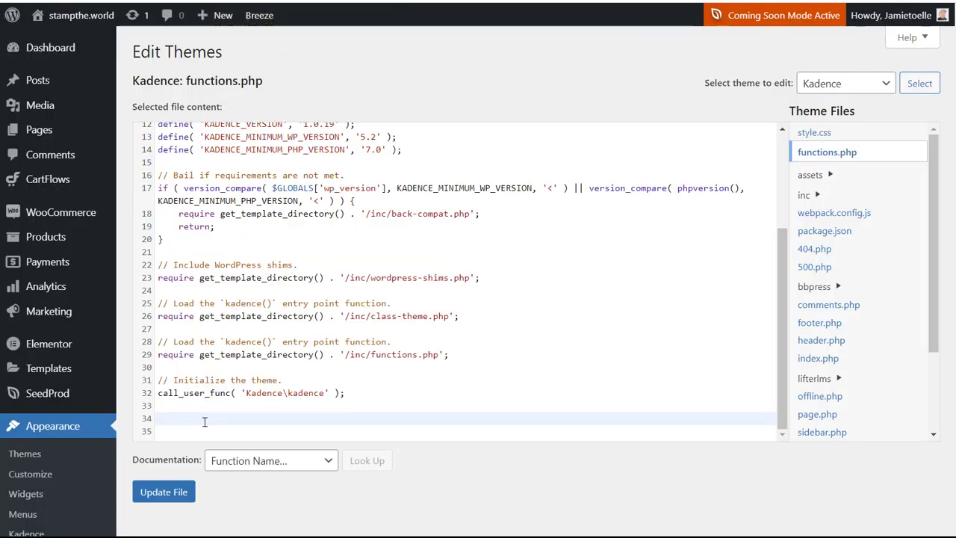
key(ctrl+v)
click(154, 499)
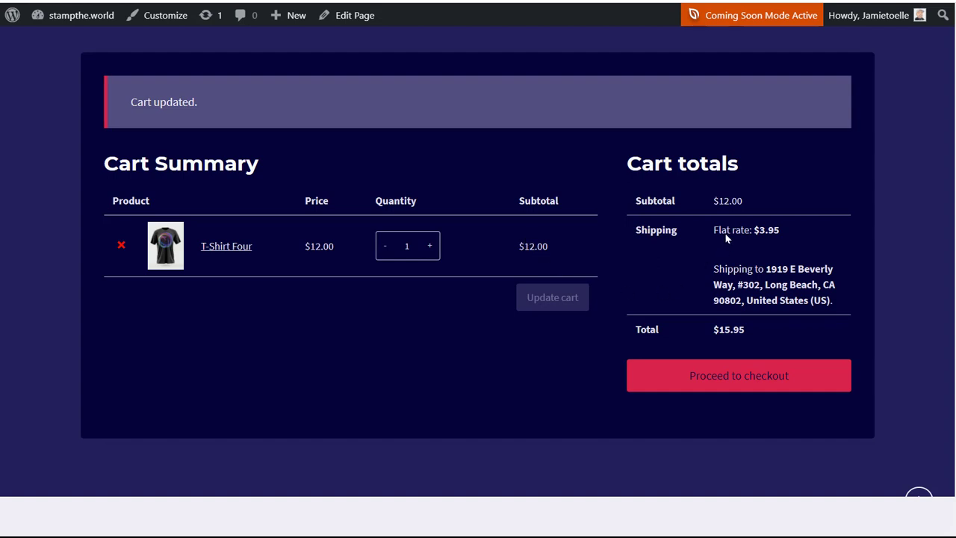
Reload the $12.00 cart, then raise T-Shirt Four to 3 so only Free shipping shows at $36.00
click(86, 15)
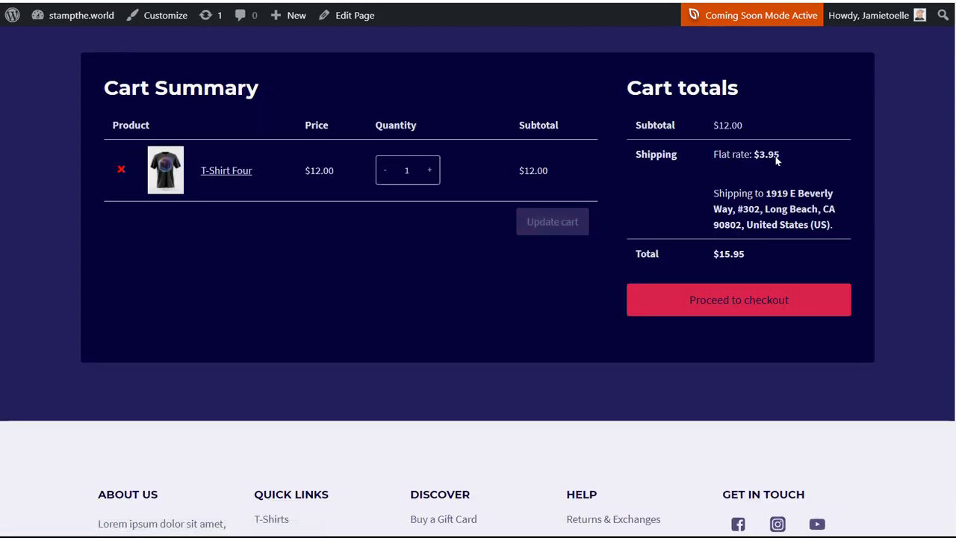
drag(743, 125, 714, 124)
click(430, 171)
click(429, 172)
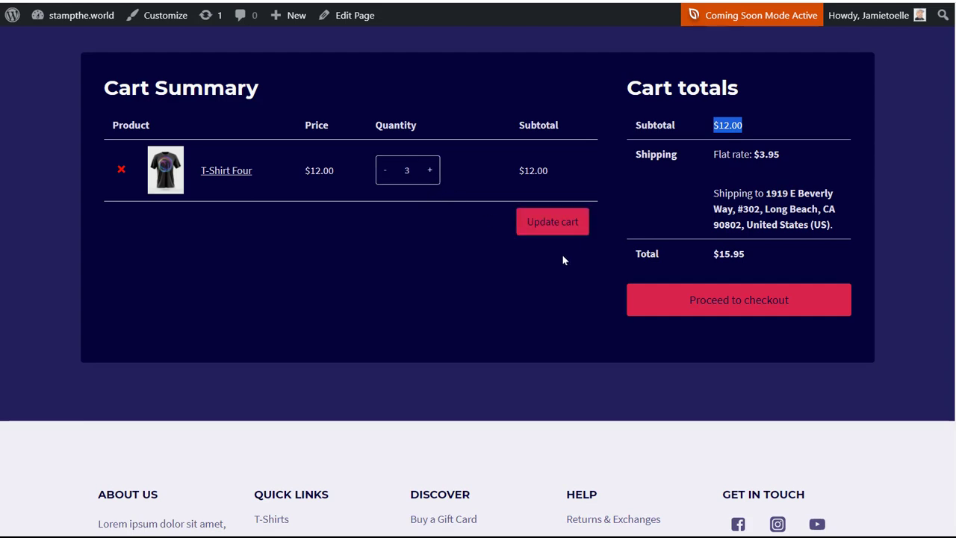
click(564, 227)
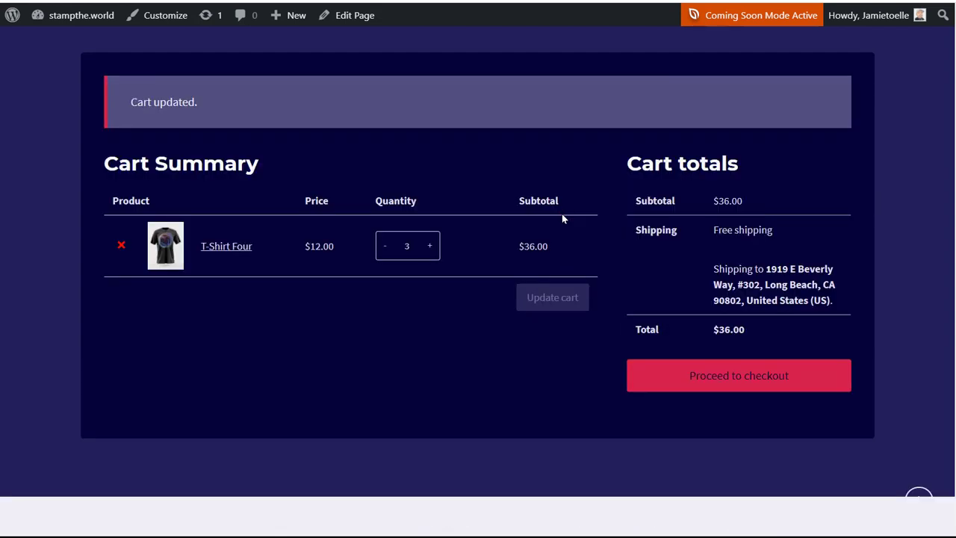